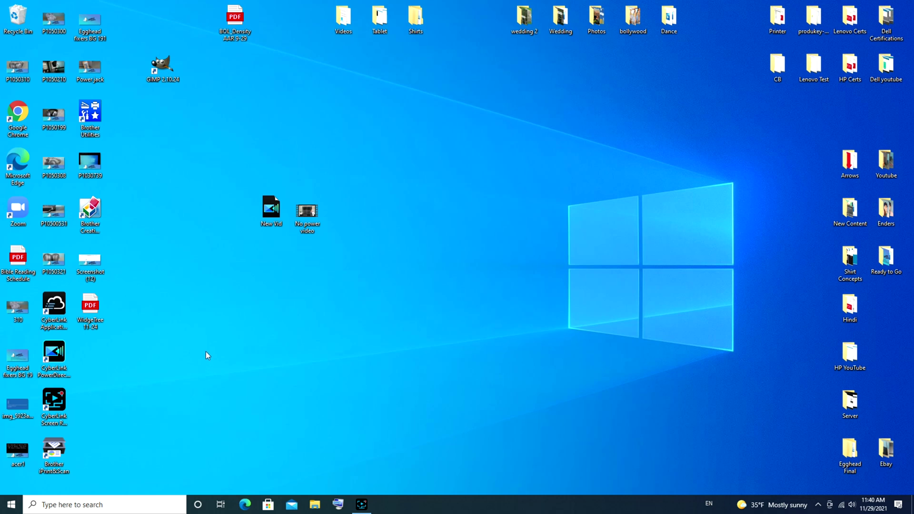
Launch Chrome and enter 'windows 11 media' into the Google search box.
double_click(17, 112)
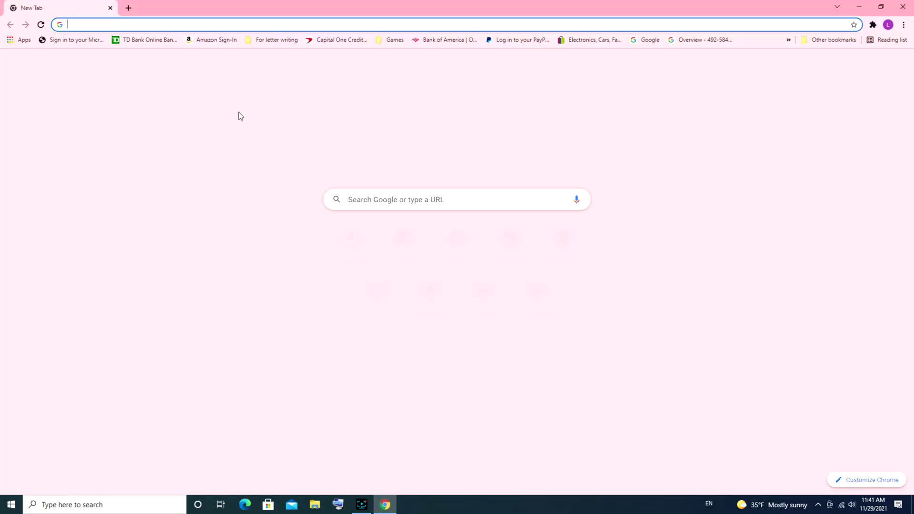
left_click(439, 23)
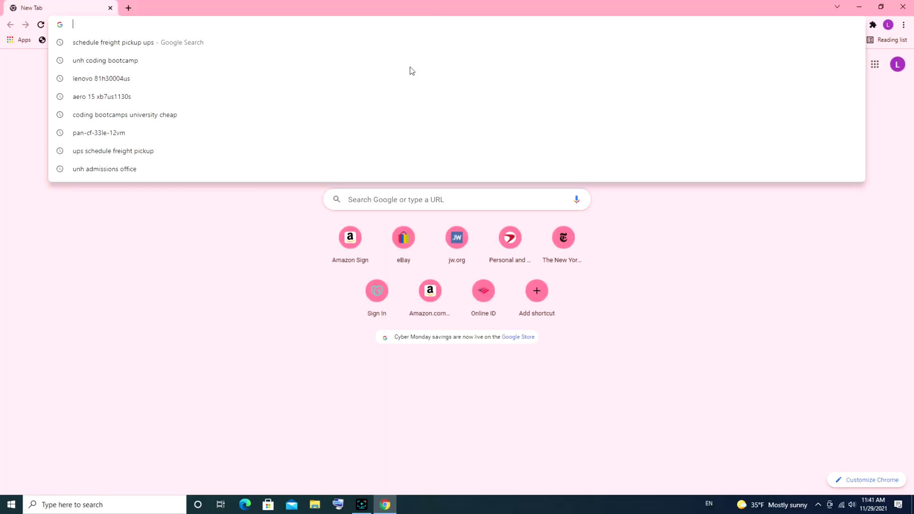
left_click(251, 230)
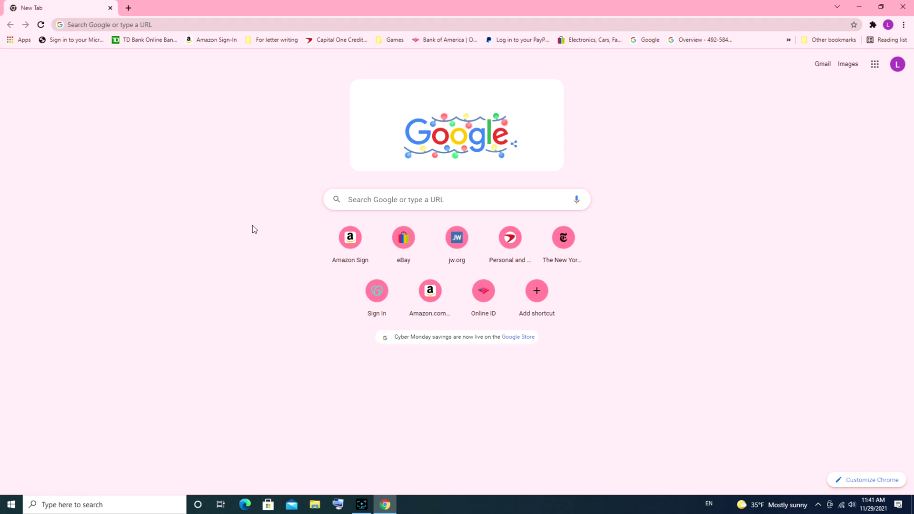
left_click(407, 199)
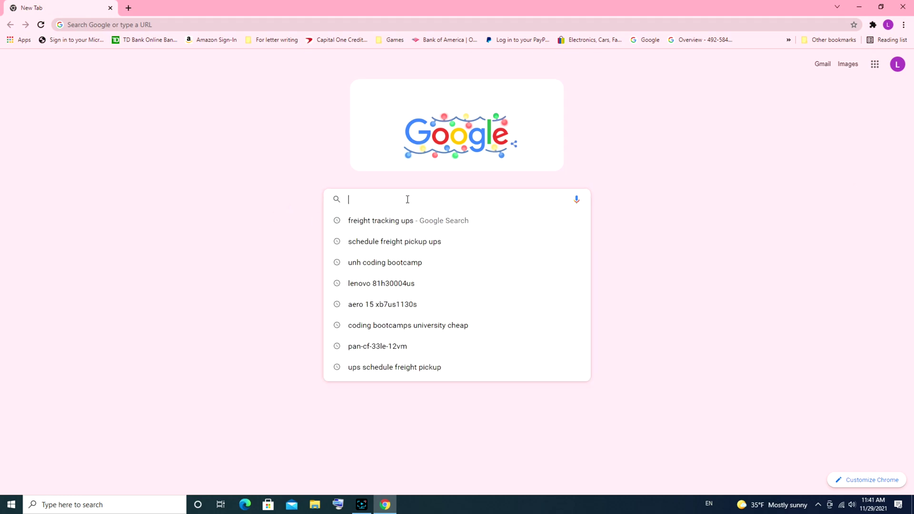
type("windows 11")
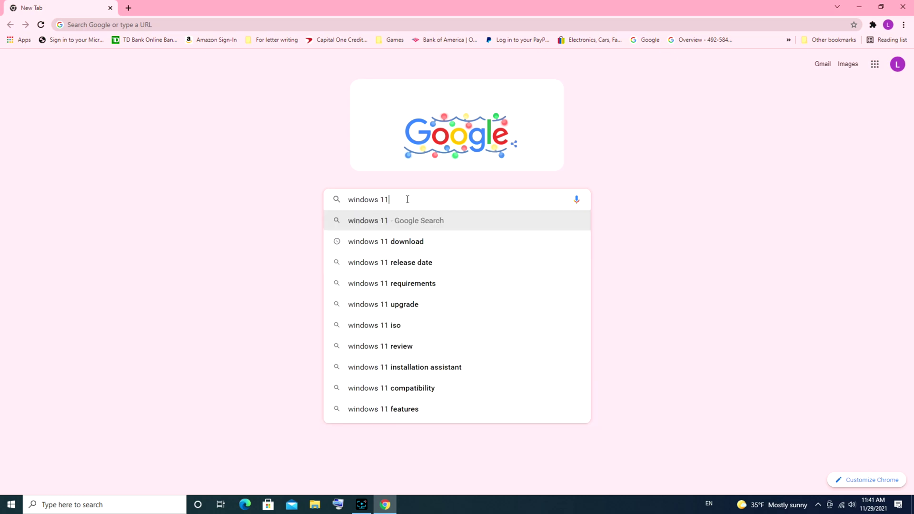
type(" media creation tool")
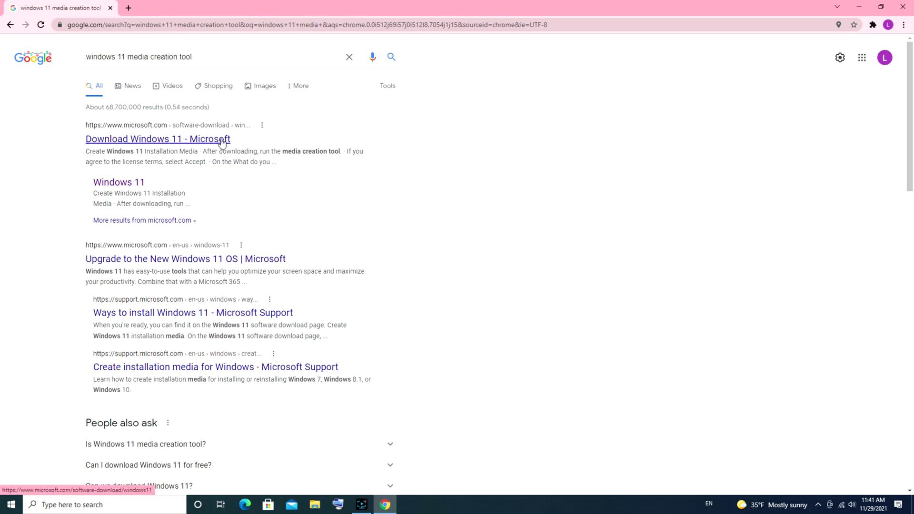
Go to Microsoft's Download Windows 11 page and download the installation media creation tool.
left_click(175, 257)
scroll(285, 291, "down", 7)
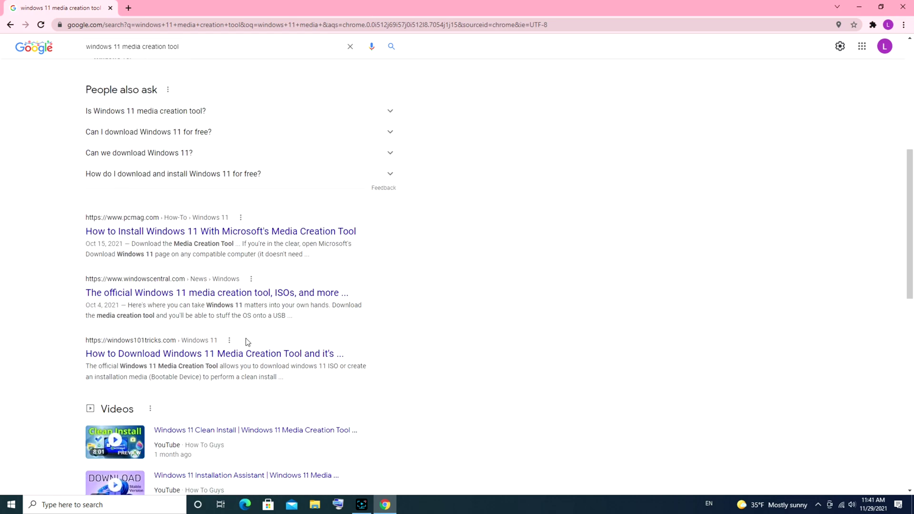
scroll(246, 338, "up", 7)
left_click(134, 138)
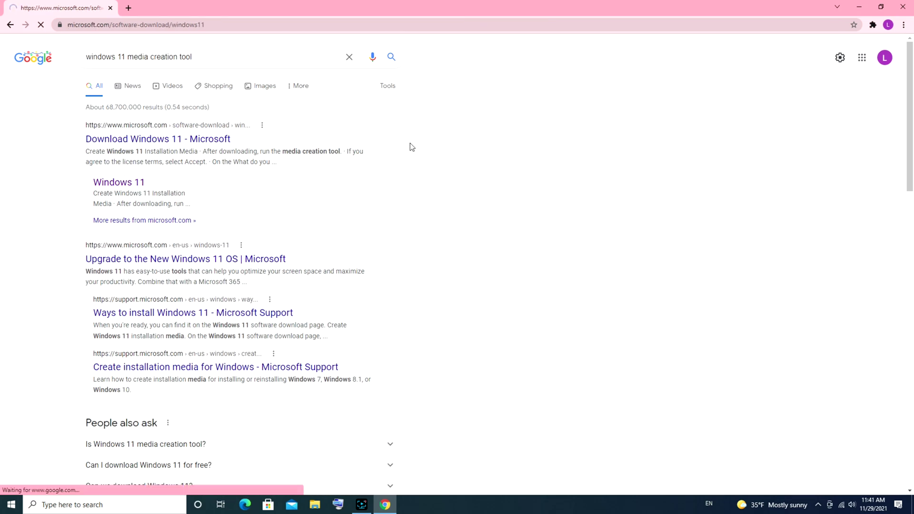
scroll(452, 271, "down", 1)
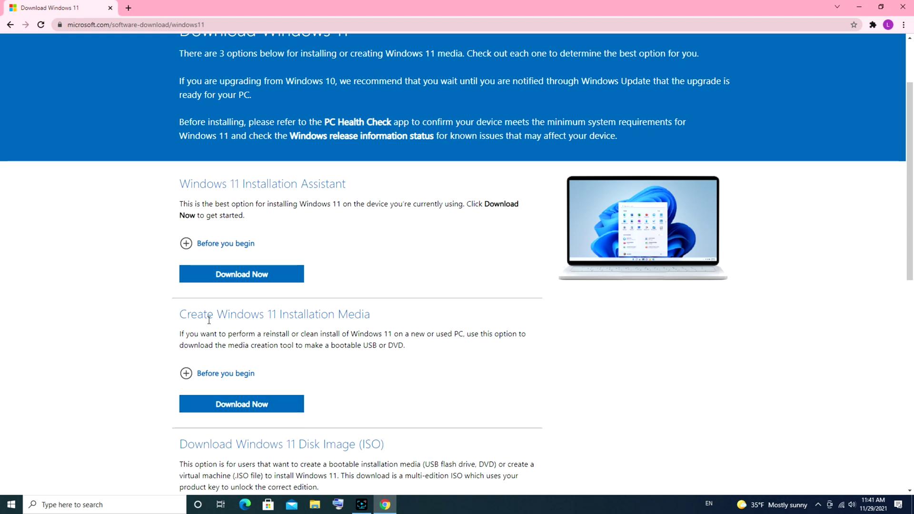
left_click(258, 404)
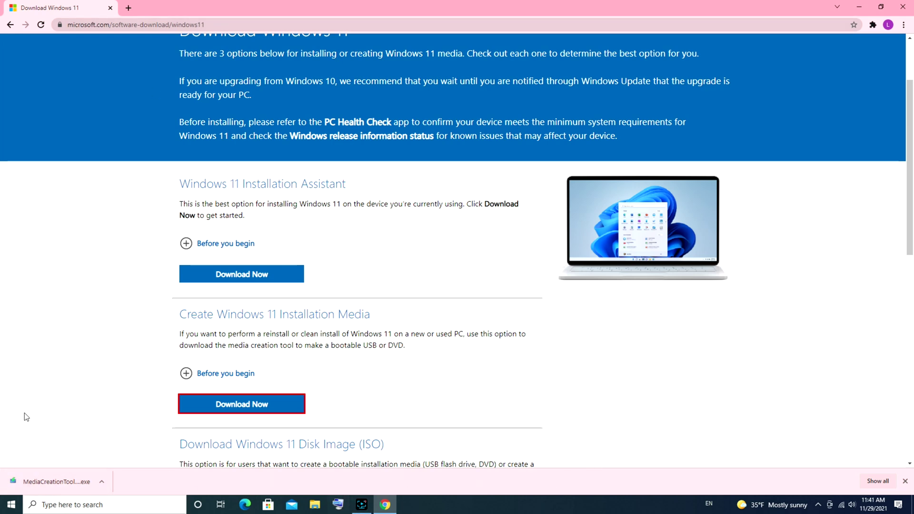
Run MediaCreationToolW11 (1) from the Downloads folder in File Explorer, then minimize Explorer.
left_click(315, 504)
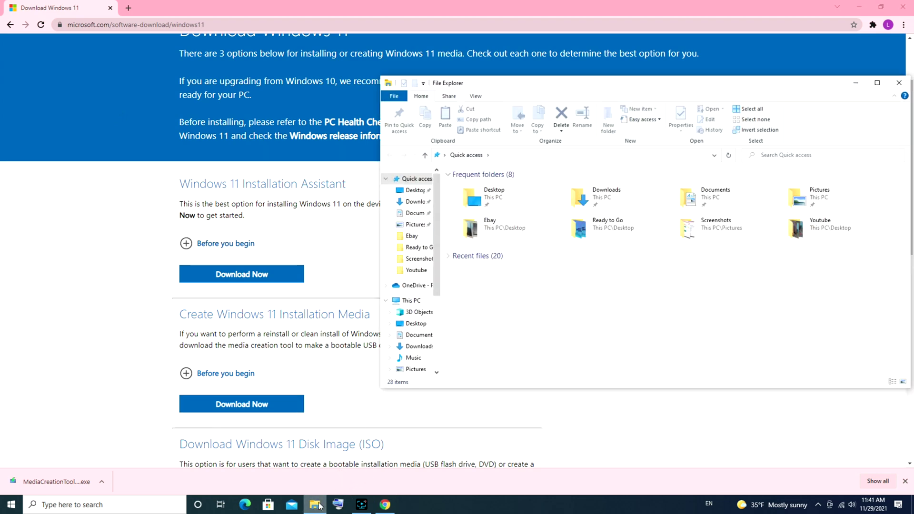
left_click(415, 202)
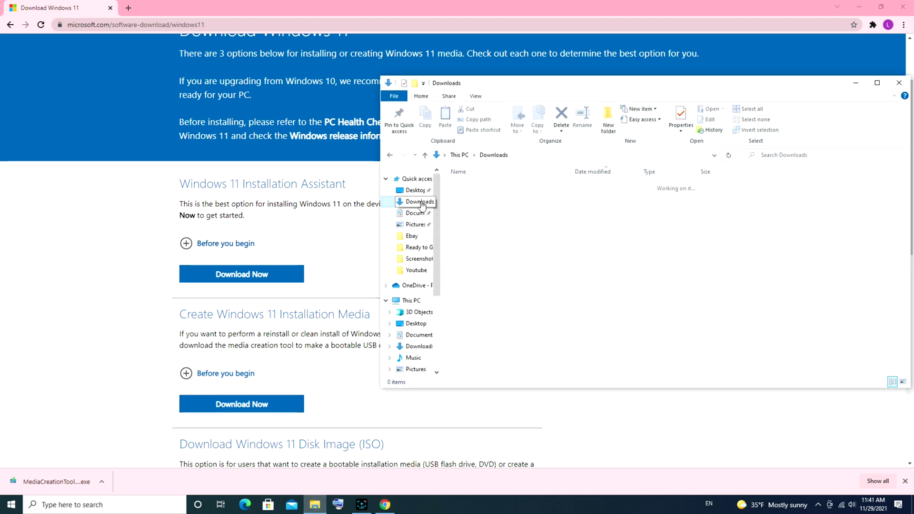
double_click(489, 200)
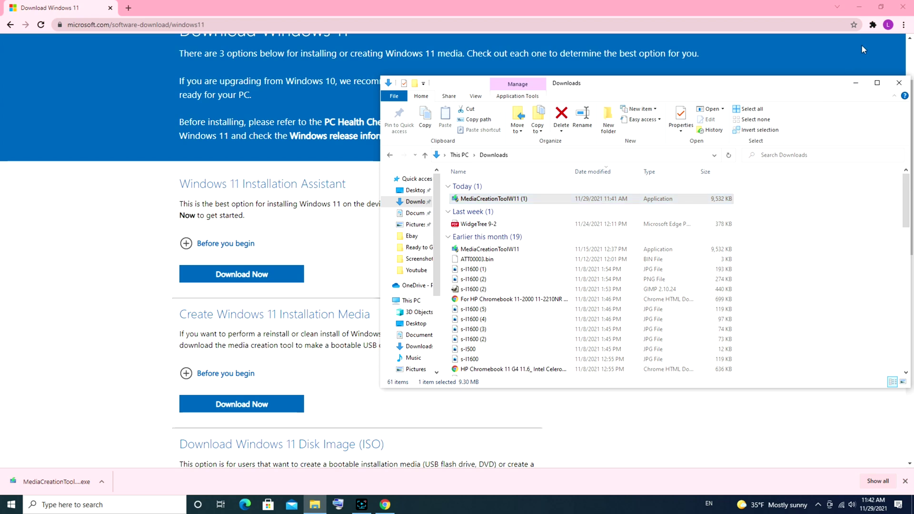
left_click(855, 82)
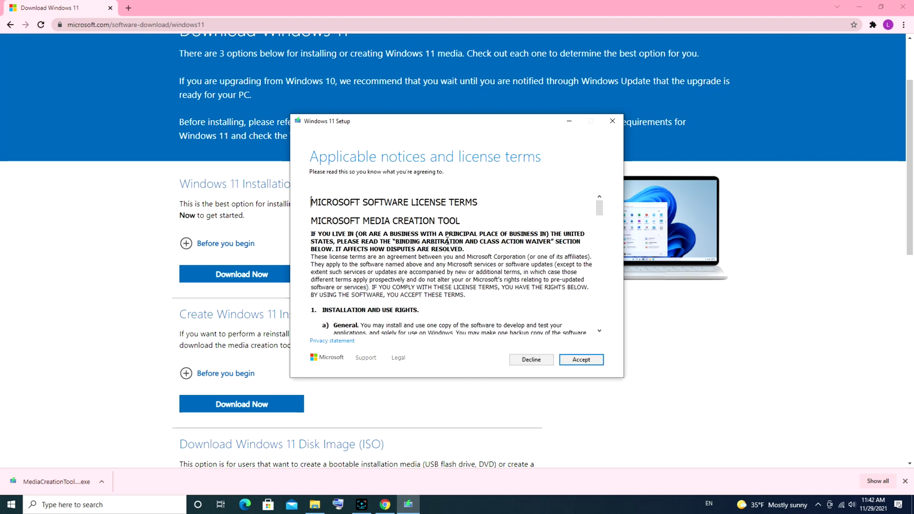
Accept the license terms, keep English (United States) and the recommended Windows 11 options, and continue.
left_click(581, 360)
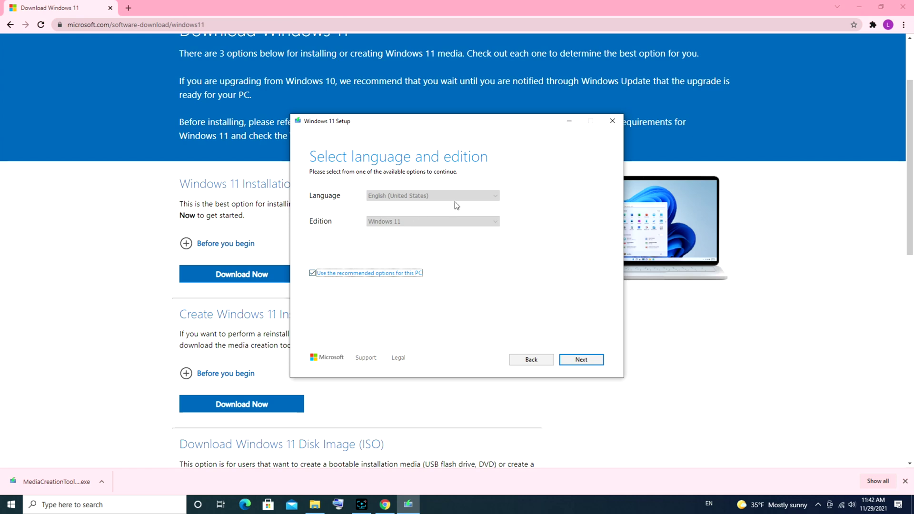
left_click(315, 275)
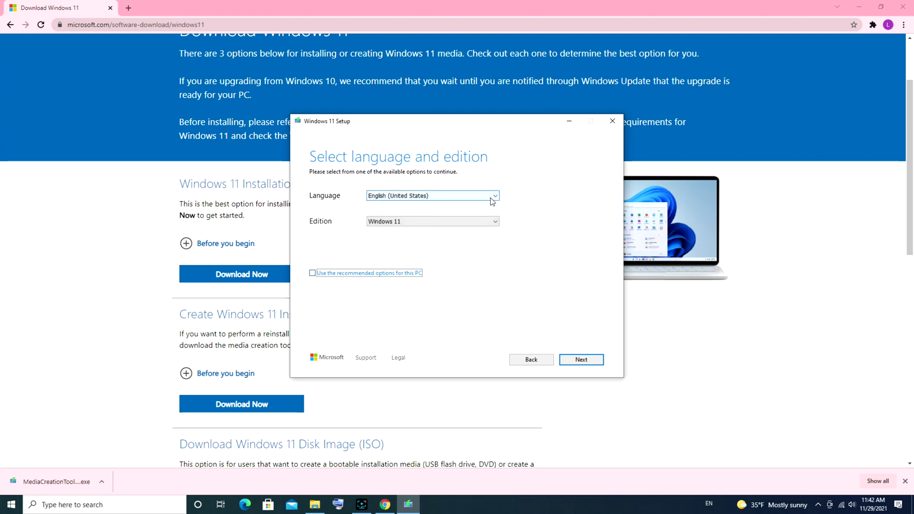
left_click(493, 197)
left_click(492, 199)
left_click(495, 221)
left_click(495, 222)
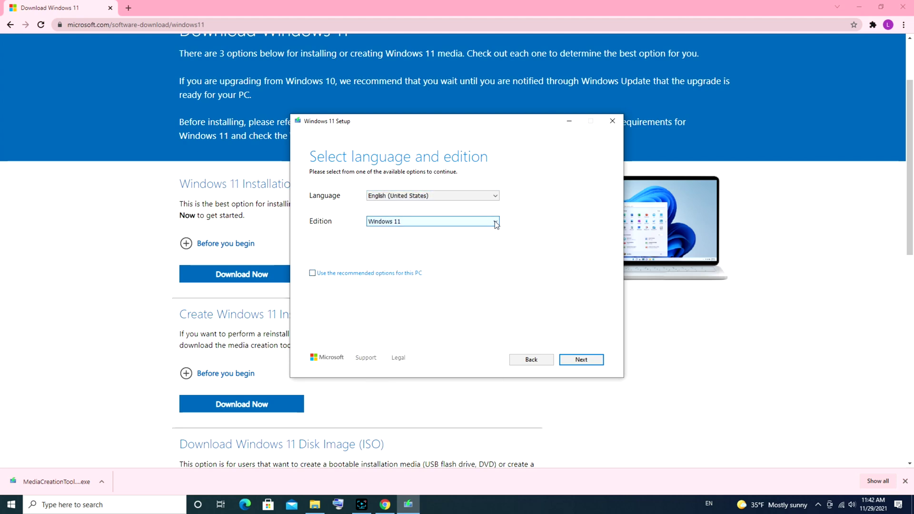
left_click(495, 222)
left_click(508, 256)
left_click(312, 273)
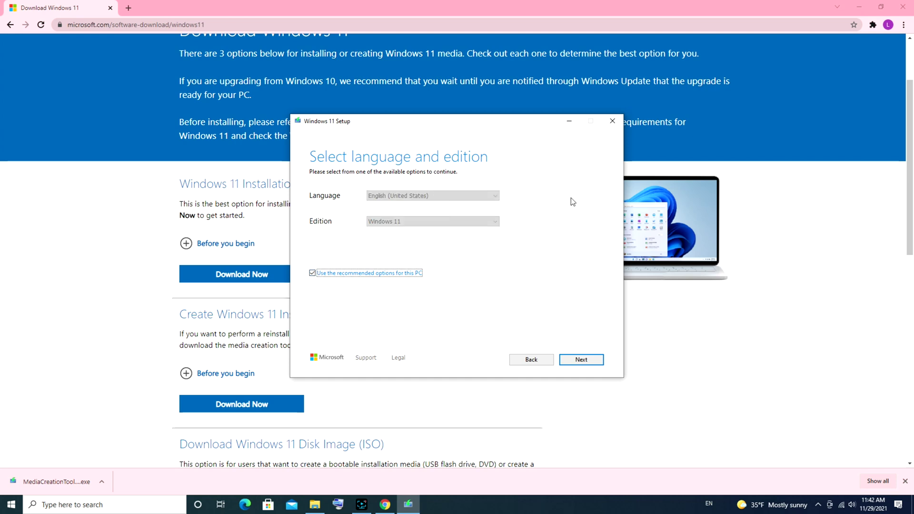
left_click(583, 360)
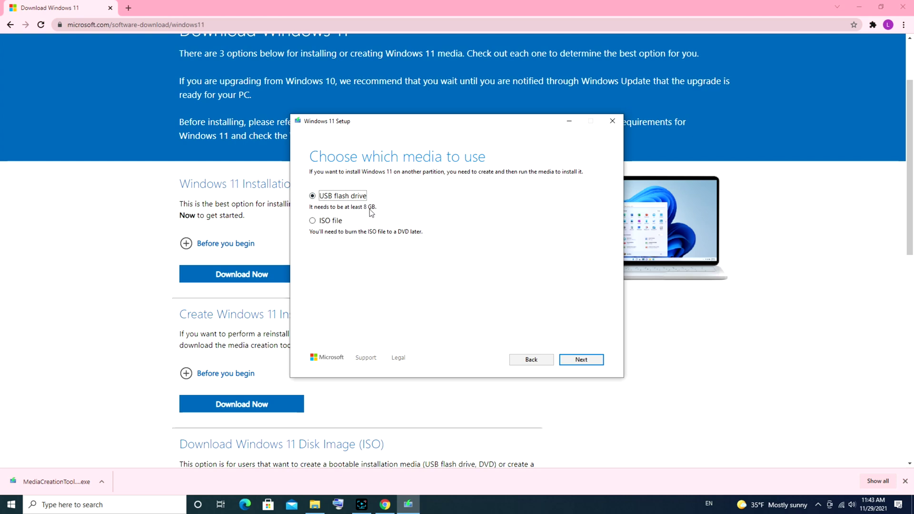
left_click(586, 359)
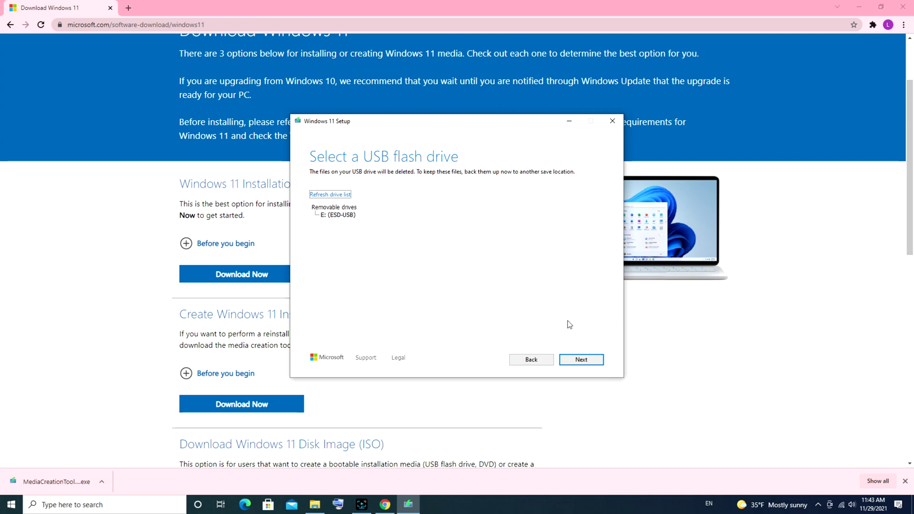
Select E: (ESD-USB) as the target drive after checking its contents in File Explorer.
left_click(336, 215)
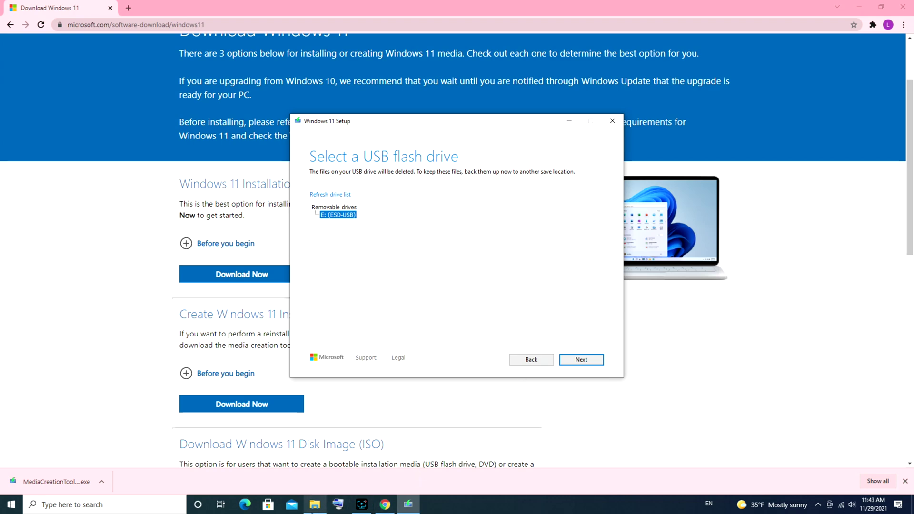
left_click(316, 507)
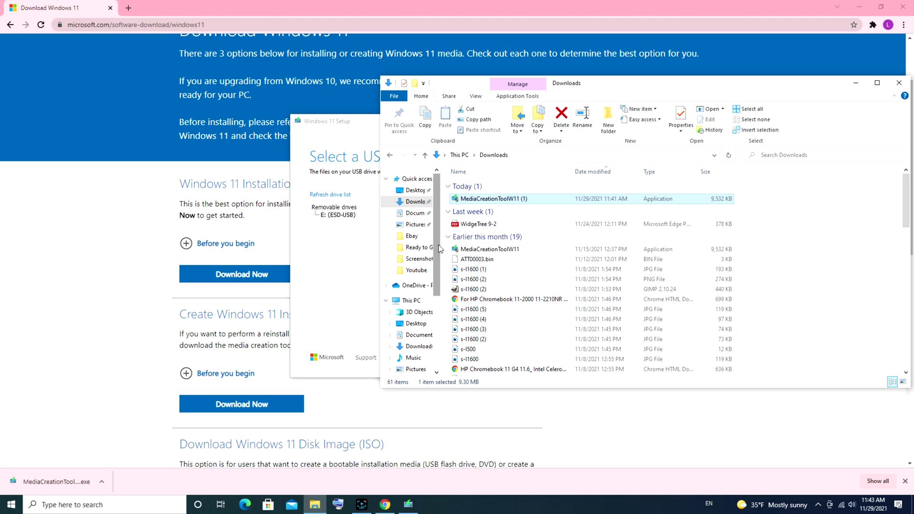
left_click_drag(435, 270, 433, 315)
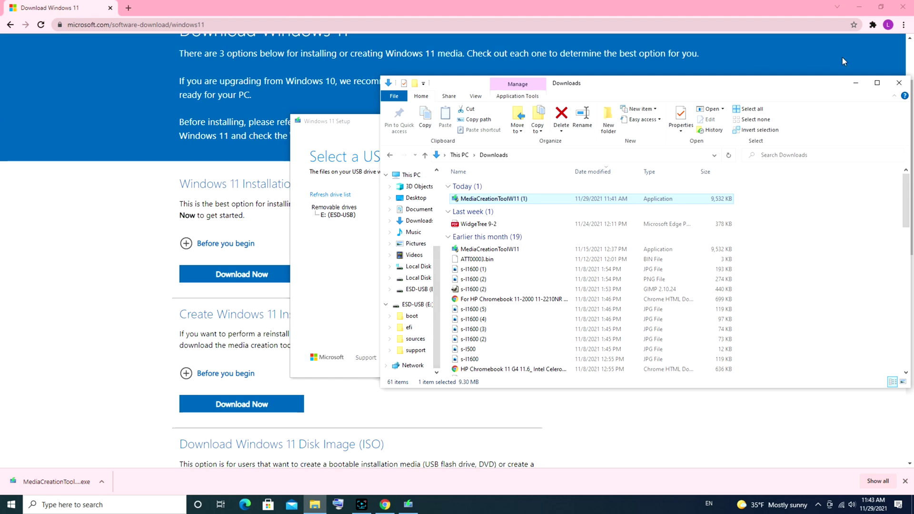
left_click(857, 83)
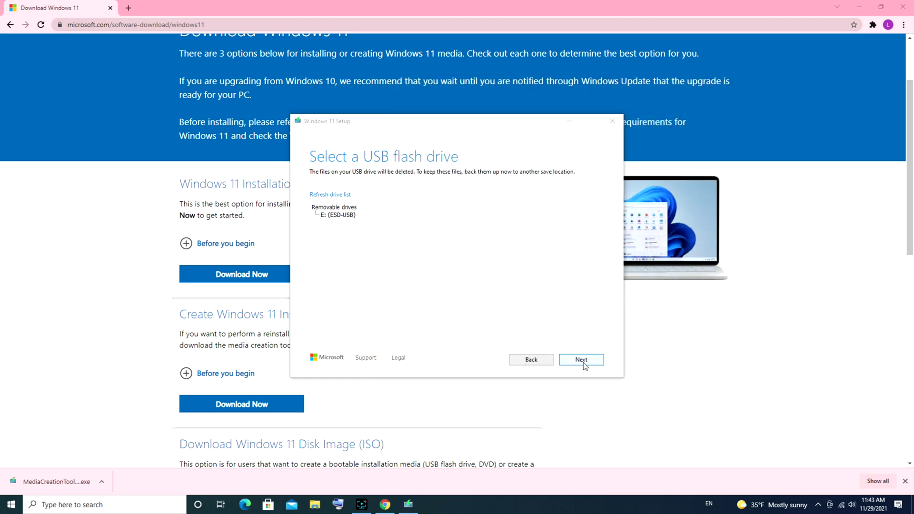
Confirm E: (ESD-USB) and begin downloading Windows 11 onto the USB drive.
left_click(584, 360)
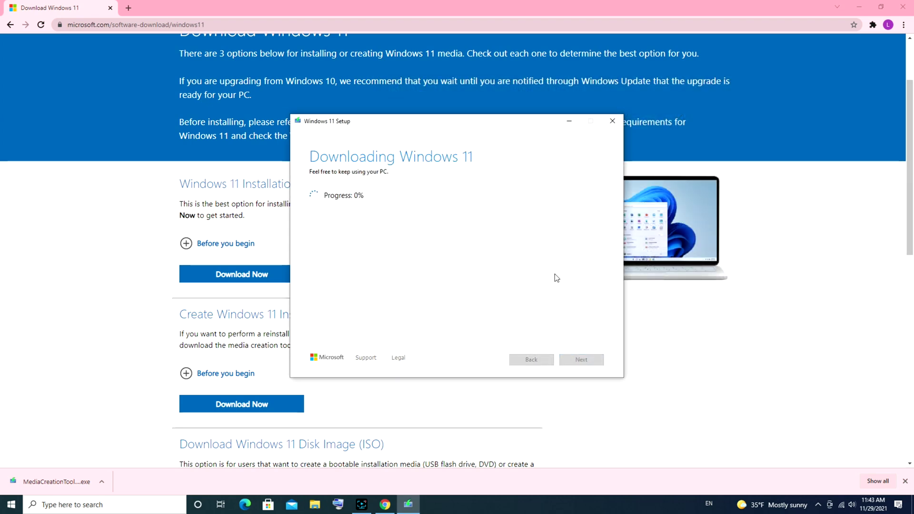